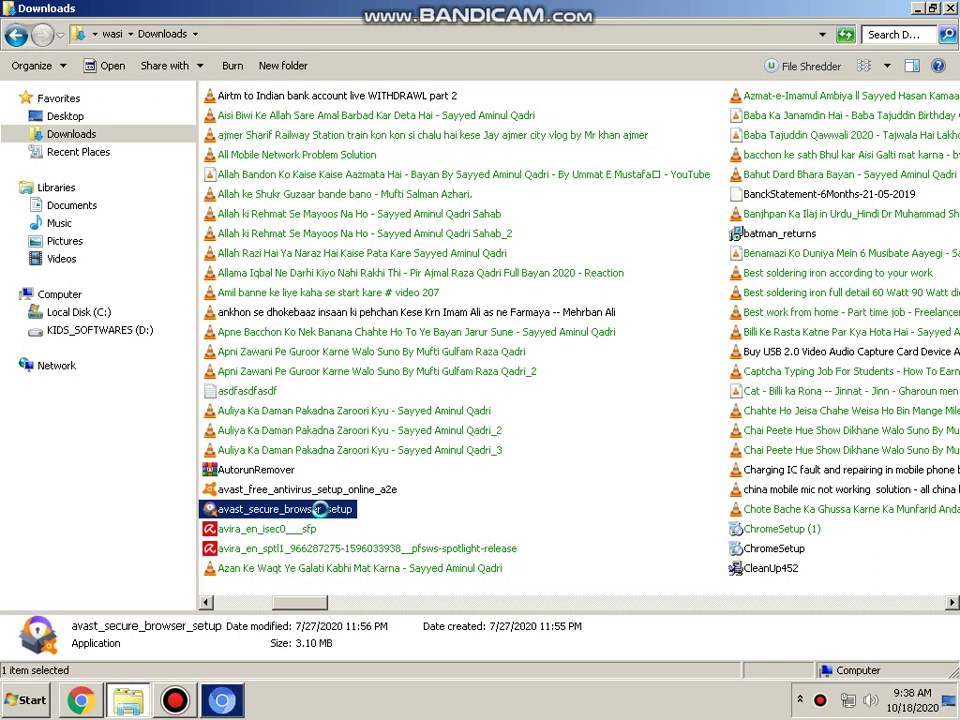
- Run avast_secure_browser_setup from the Downloads folder as administrator
right_click(321, 507)
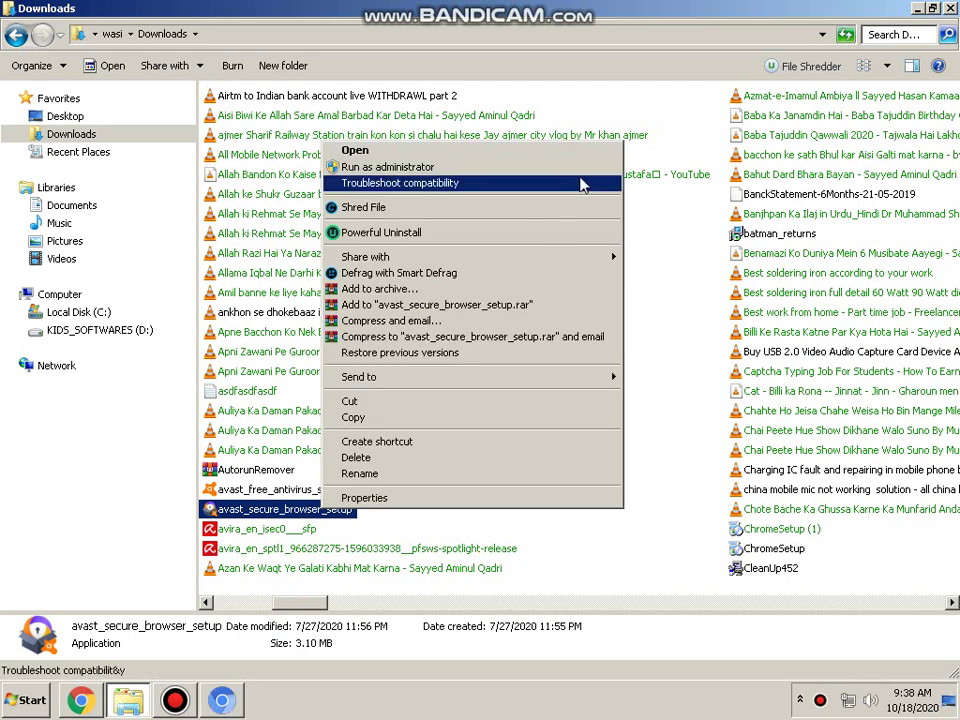
click(583, 169)
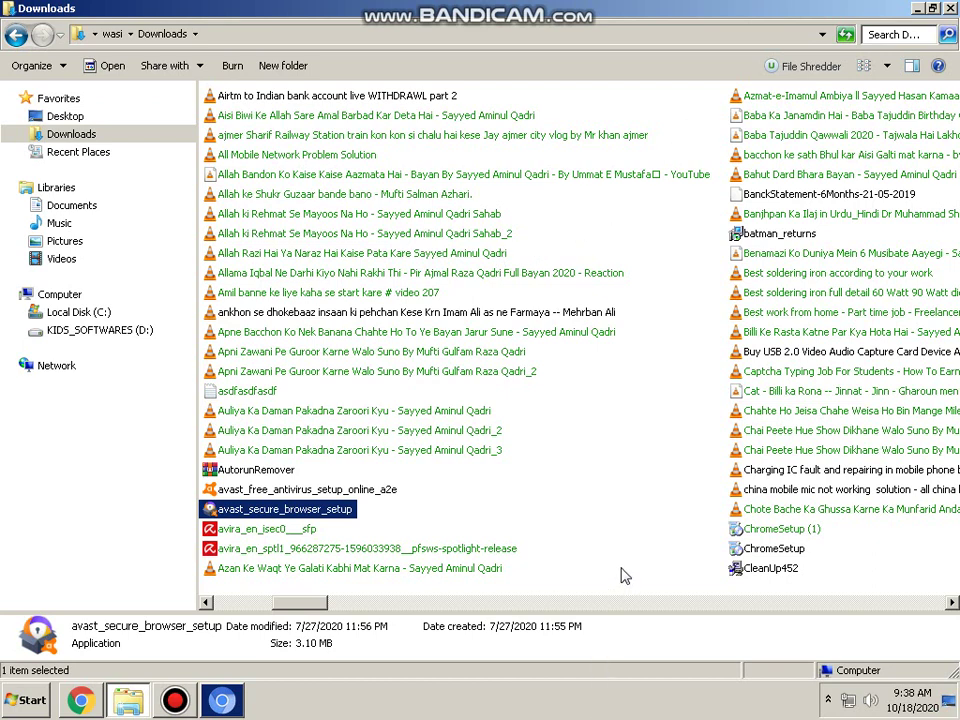
key(Return)
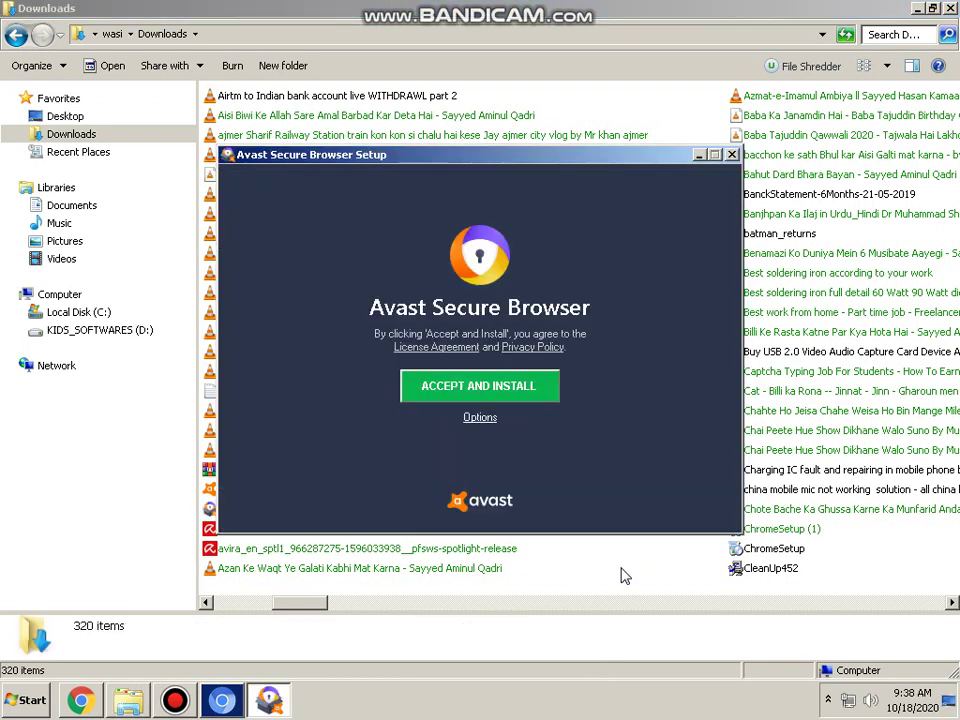
- Accept the terms and start installing Avast Secure Browser, and refresh the Downloads folder
right_click(621, 568)
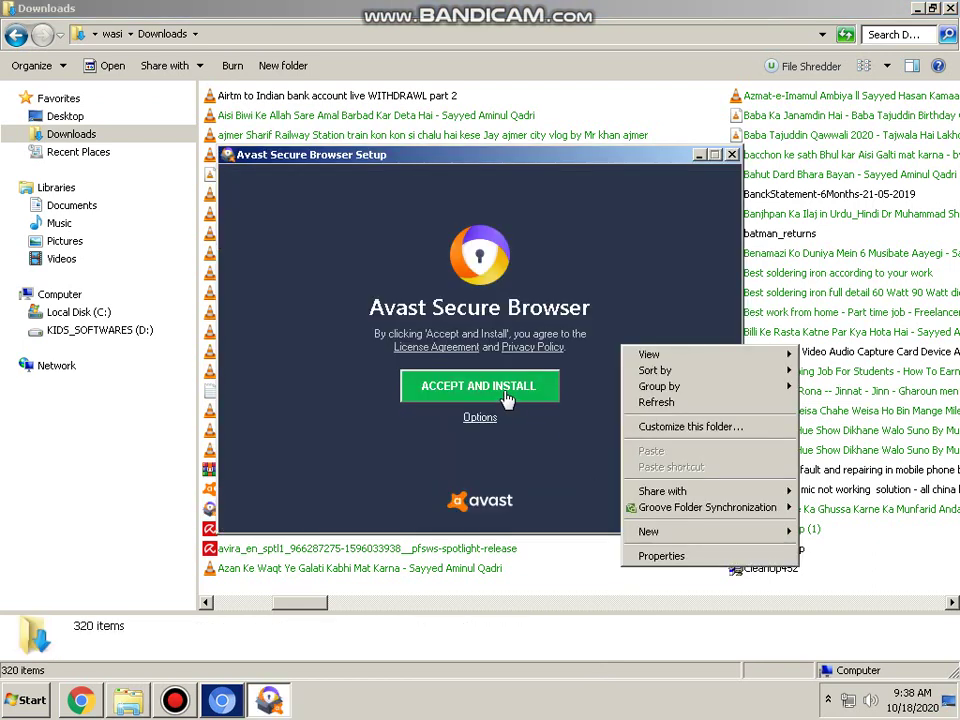
click(478, 386)
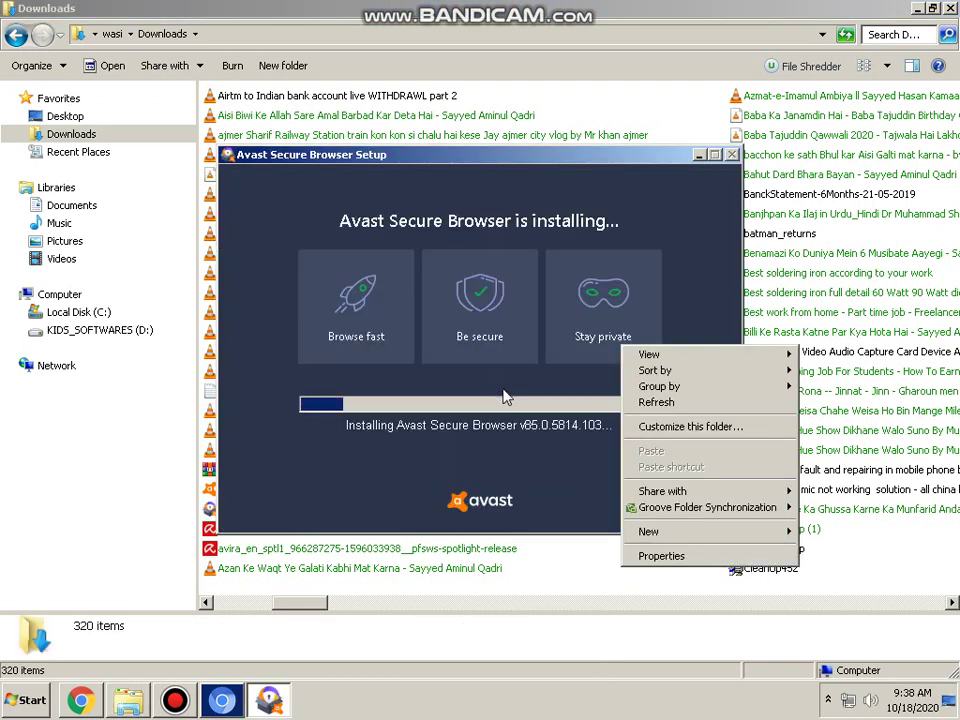
click(668, 402)
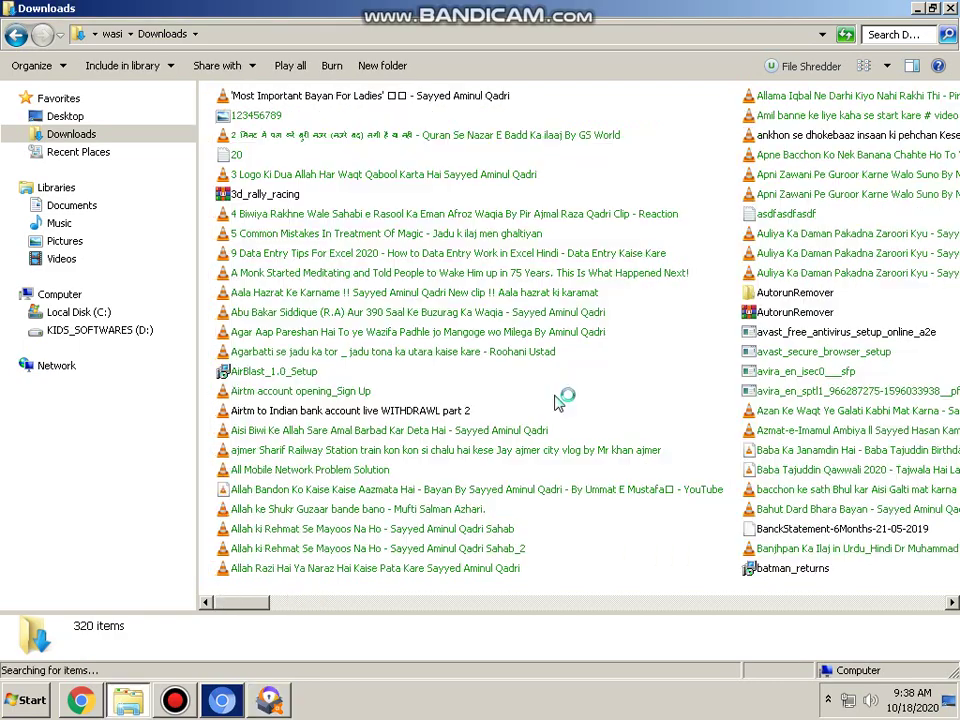
- Bring the Avast setup window forward and minimize the Downloads folder, the YouTube browser window and the Bandicam recorder
click(268, 700)
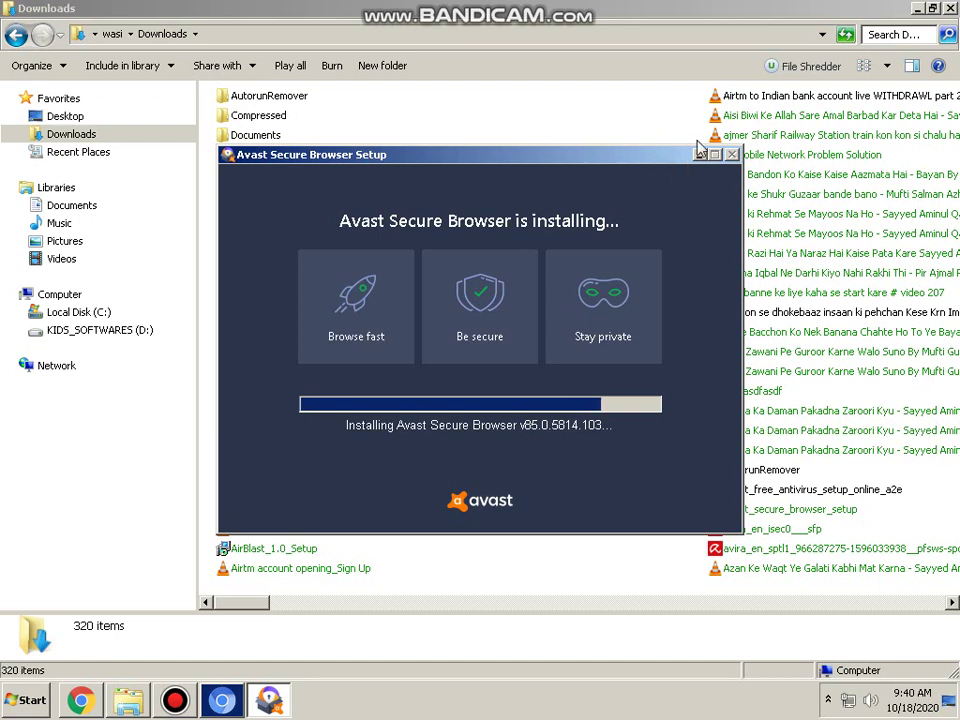
click(917, 9)
click(921, 17)
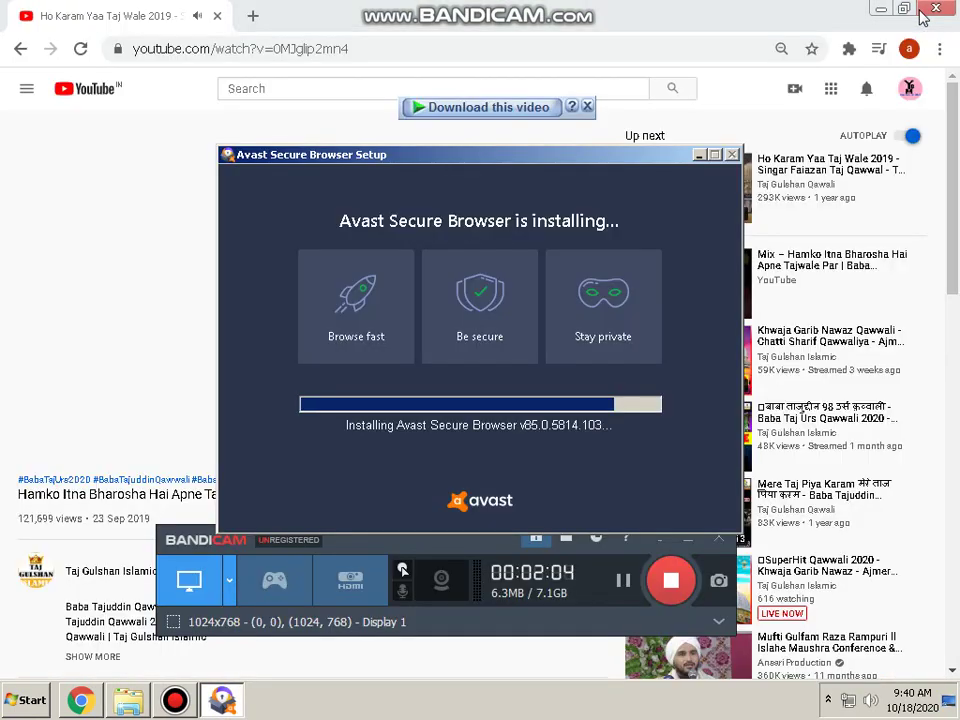
click(876, 15)
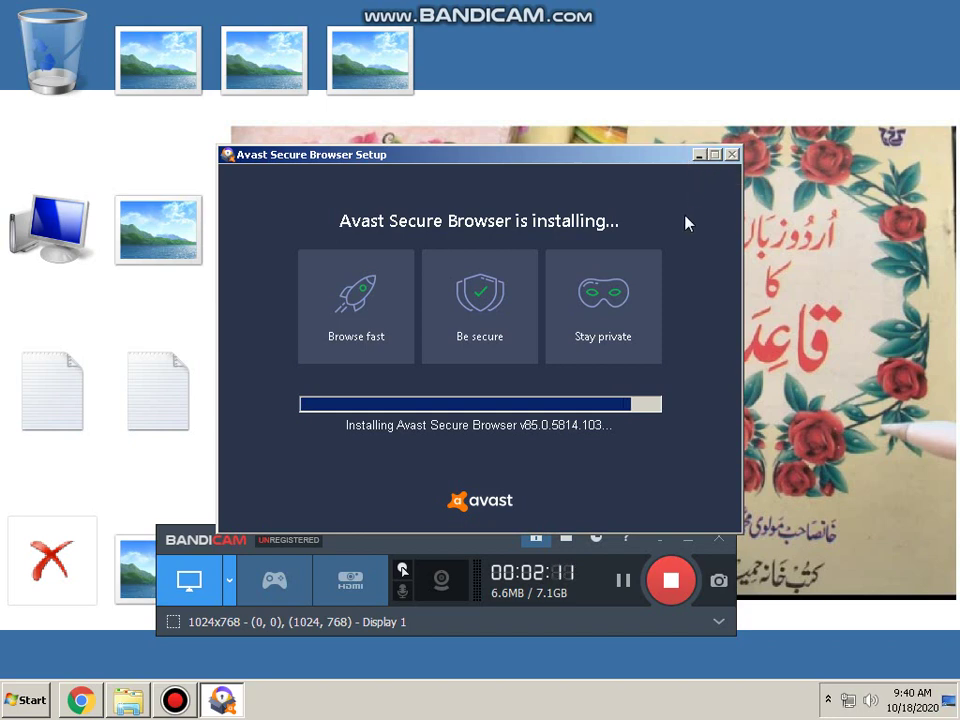
click(470, 548)
click(659, 538)
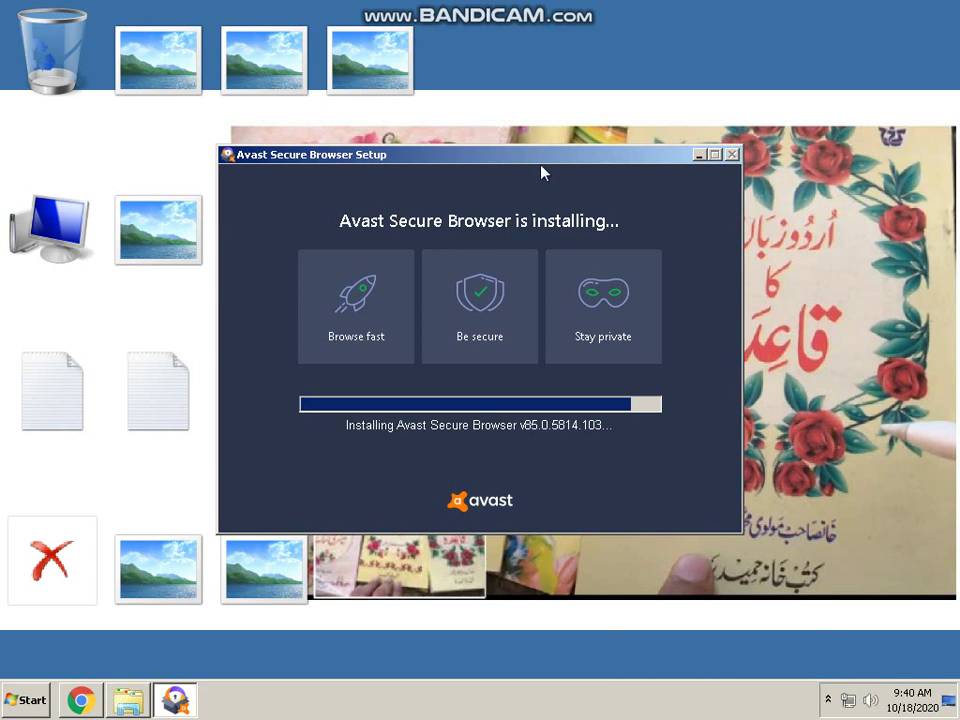
drag(549, 167, 541, 240)
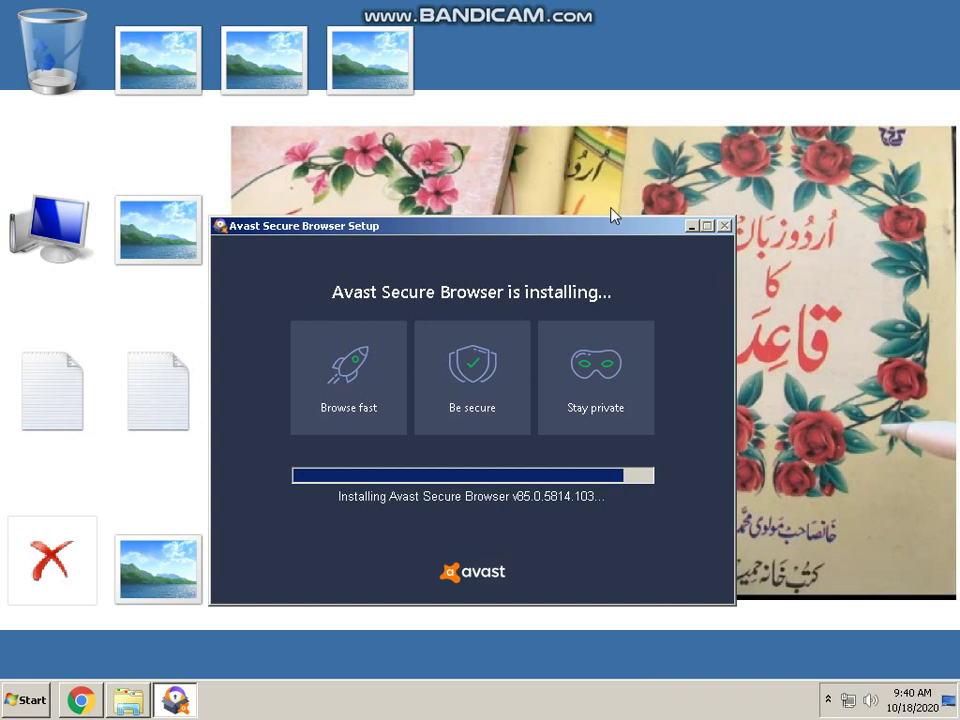
click(694, 227)
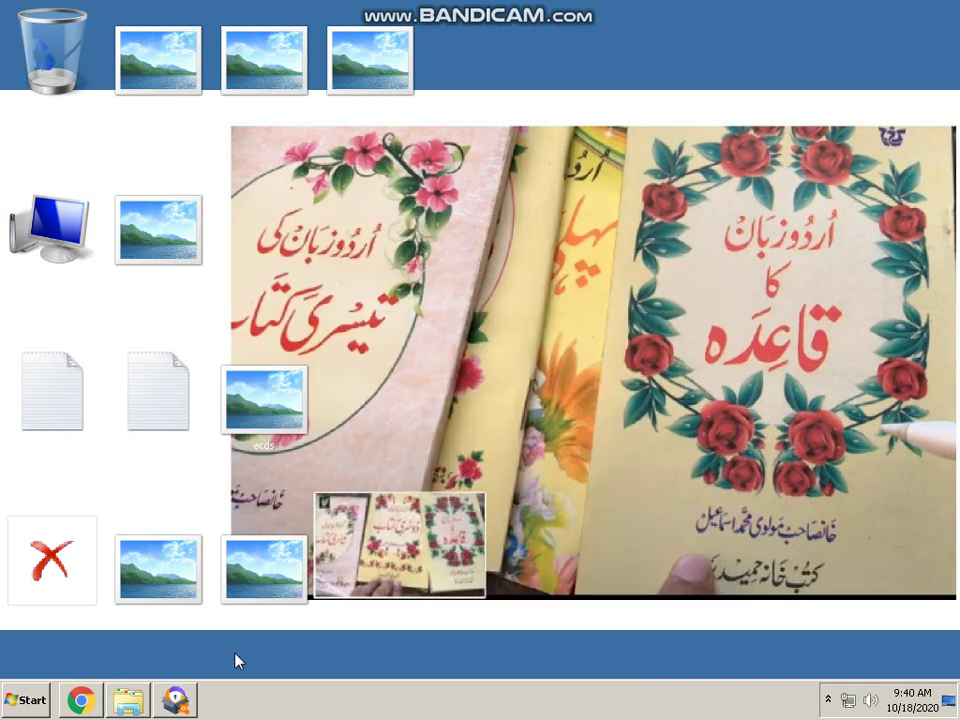
mouse_move(183, 703)
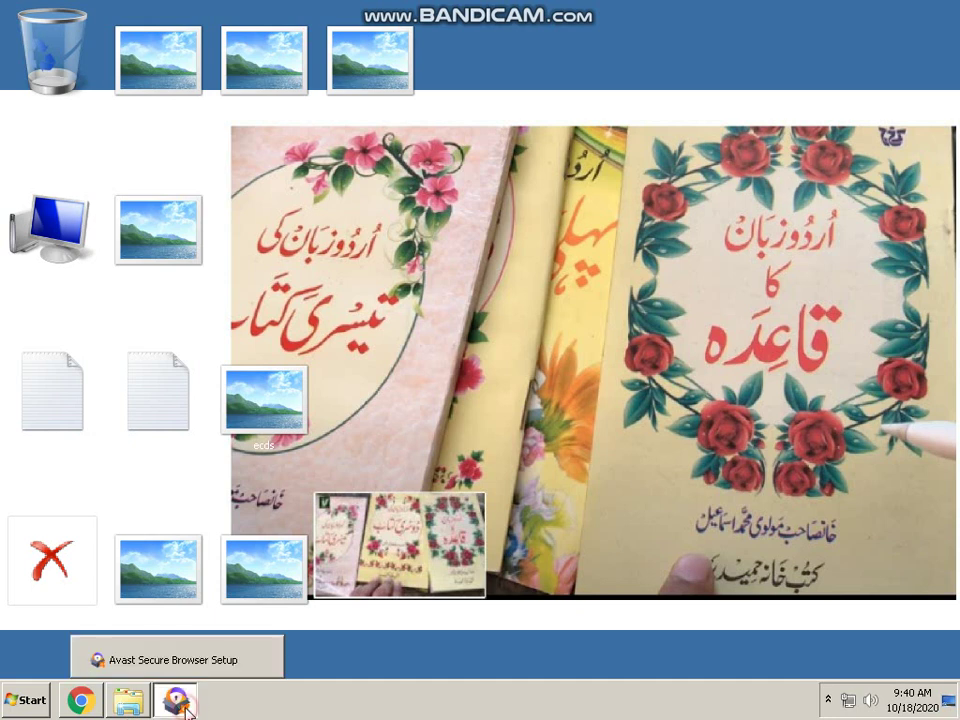
click(188, 711)
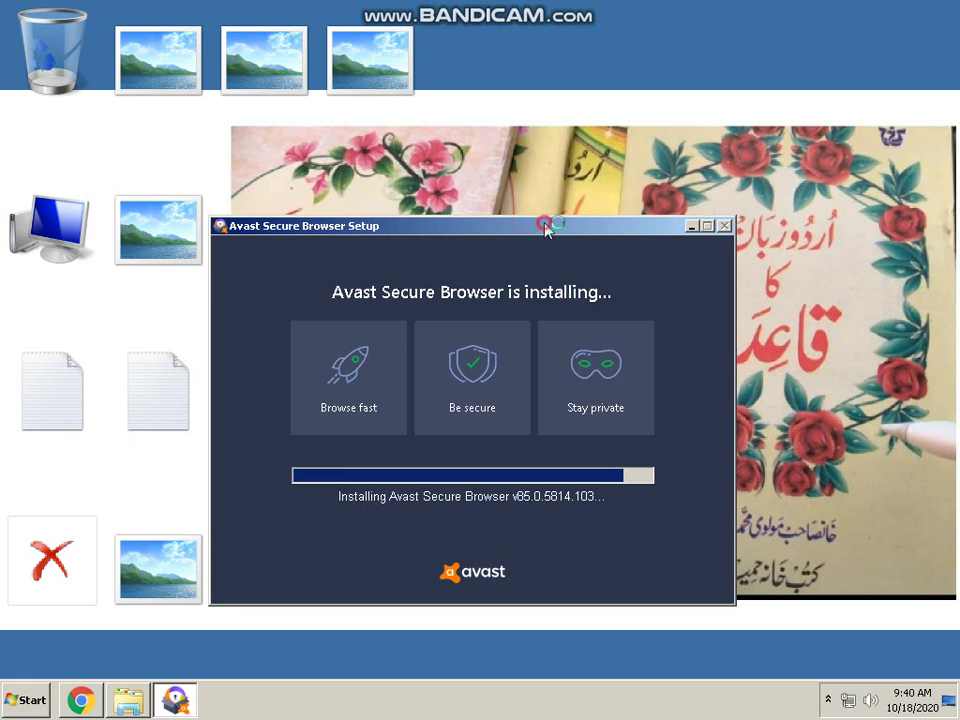
mouse_move(546, 221)
mouse_down()
mouse_move(559, 270)
mouse_move(553, 237)
mouse_up()
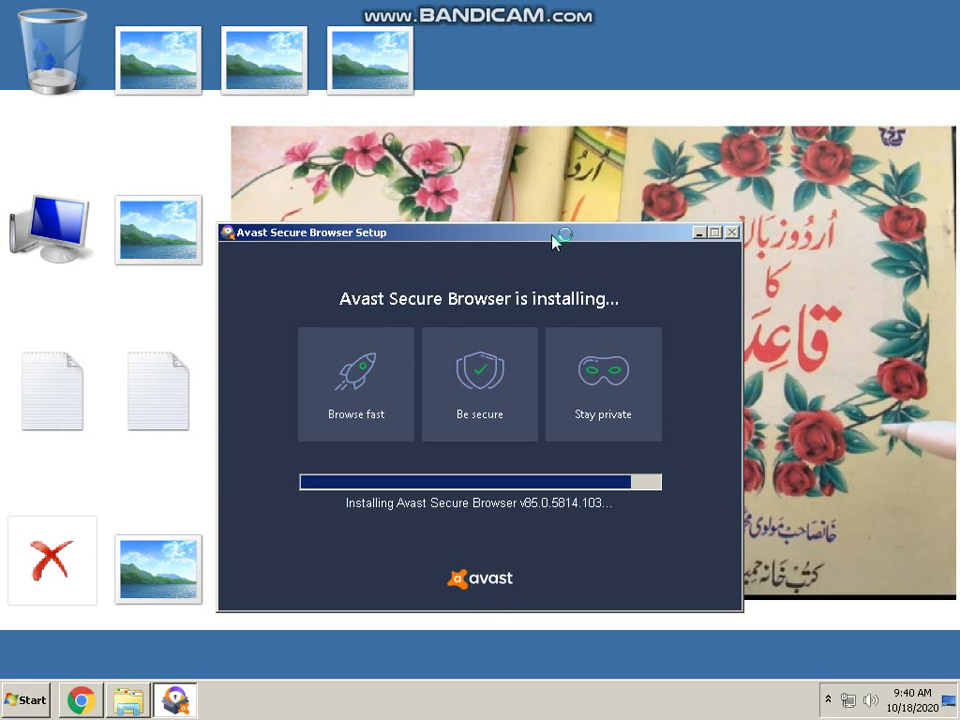
drag(553, 240, 549, 201)
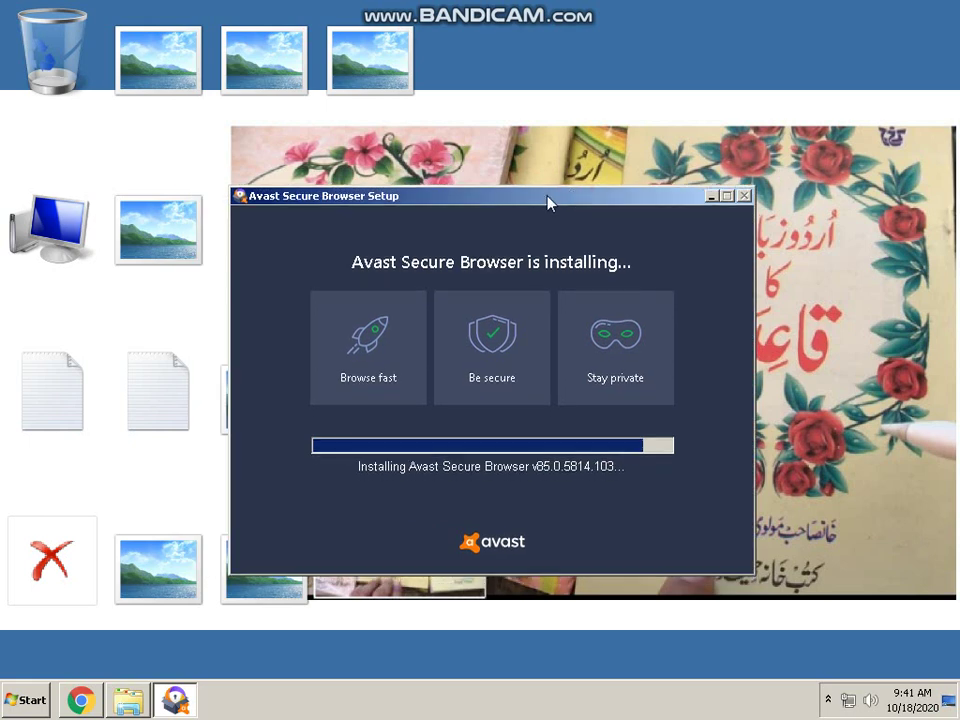
- Bring the hidden Bandicam recorder window back onto the desktop
click(385, 6)
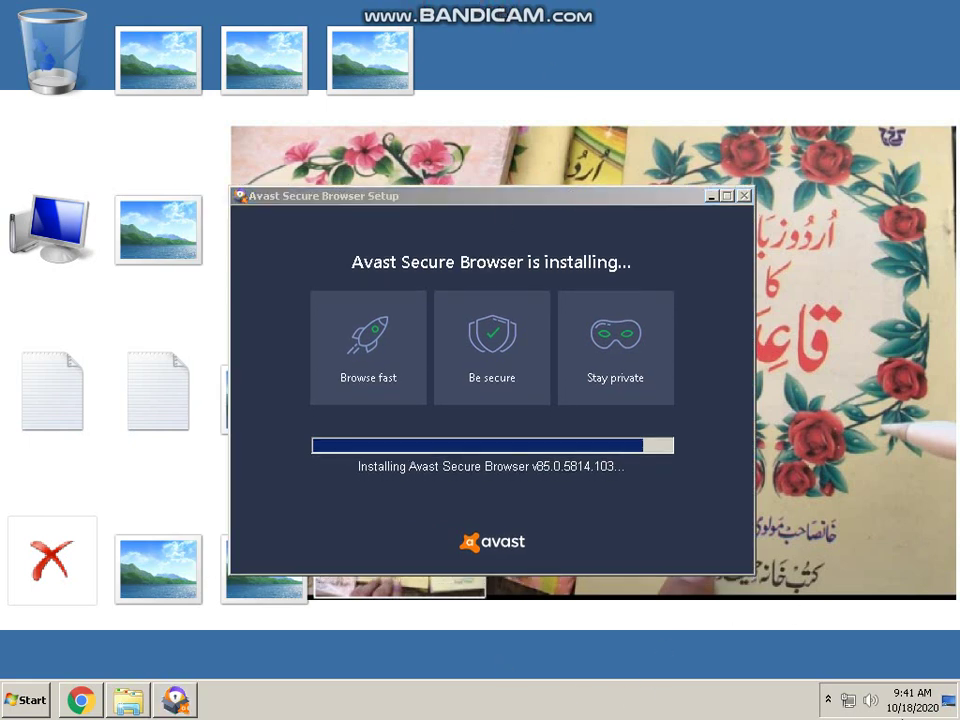
click(824, 709)
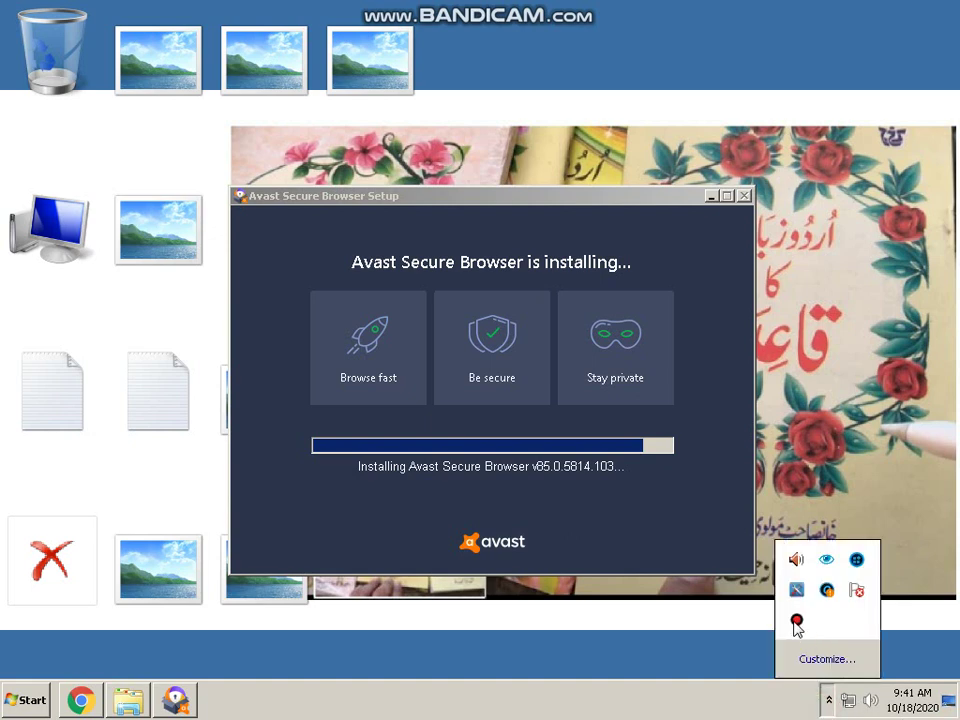
click(796, 620)
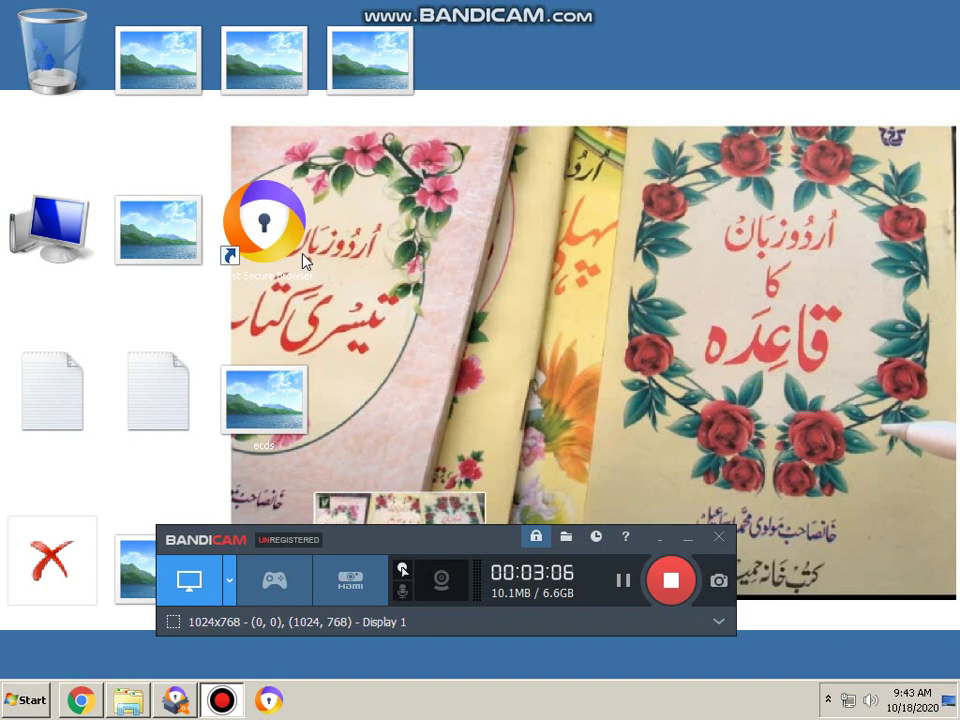
- Launch Avast Secure Browser from its desktop shortcut and bring one of its New Tab windows to the front
double_click(264, 228)
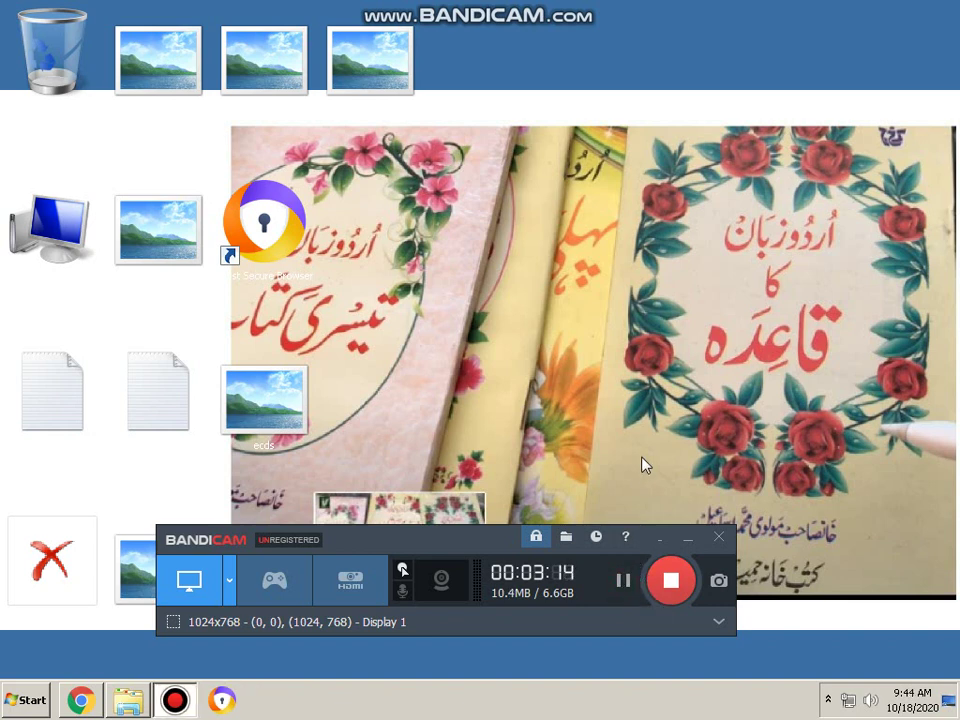
click(273, 228)
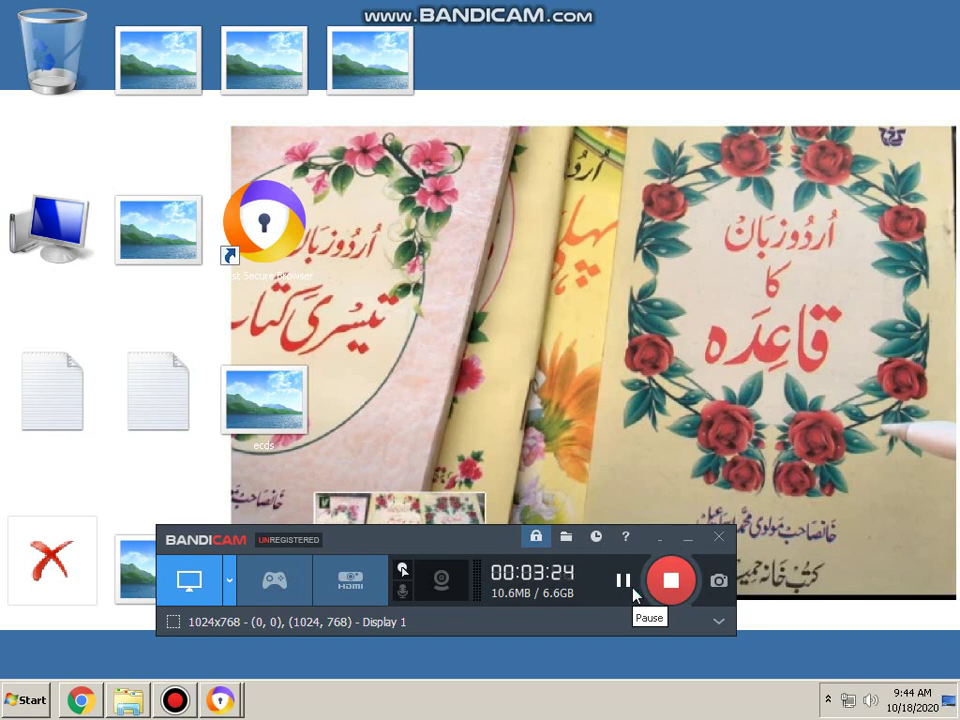
click(240, 702)
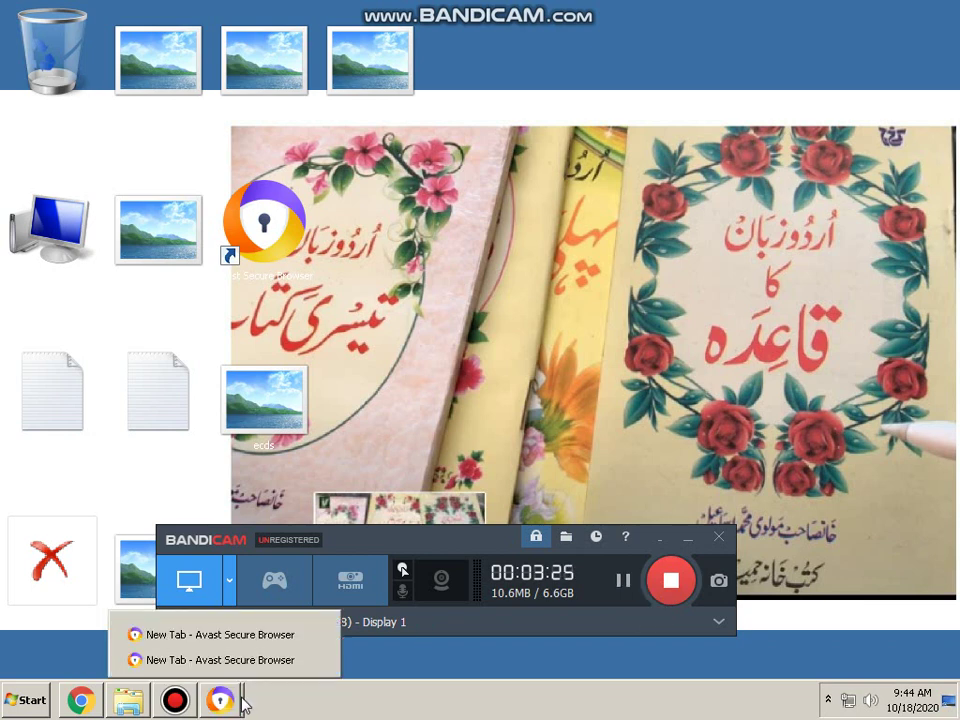
click(316, 661)
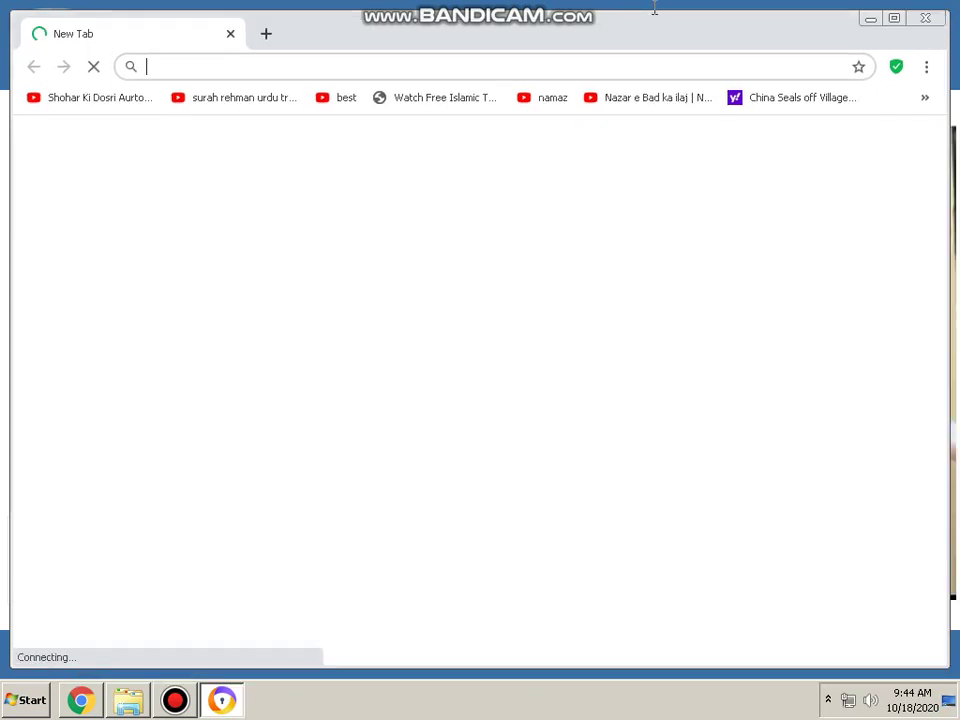
- Open a fresh new tab and close the older loading one, twice in a row
click(264, 34)
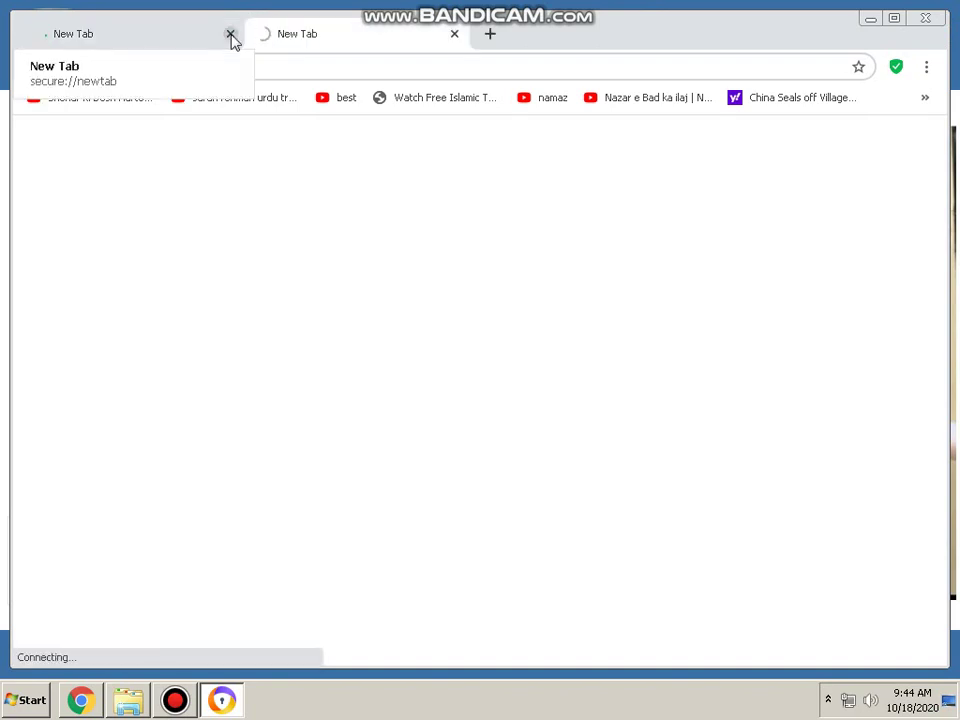
click(230, 35)
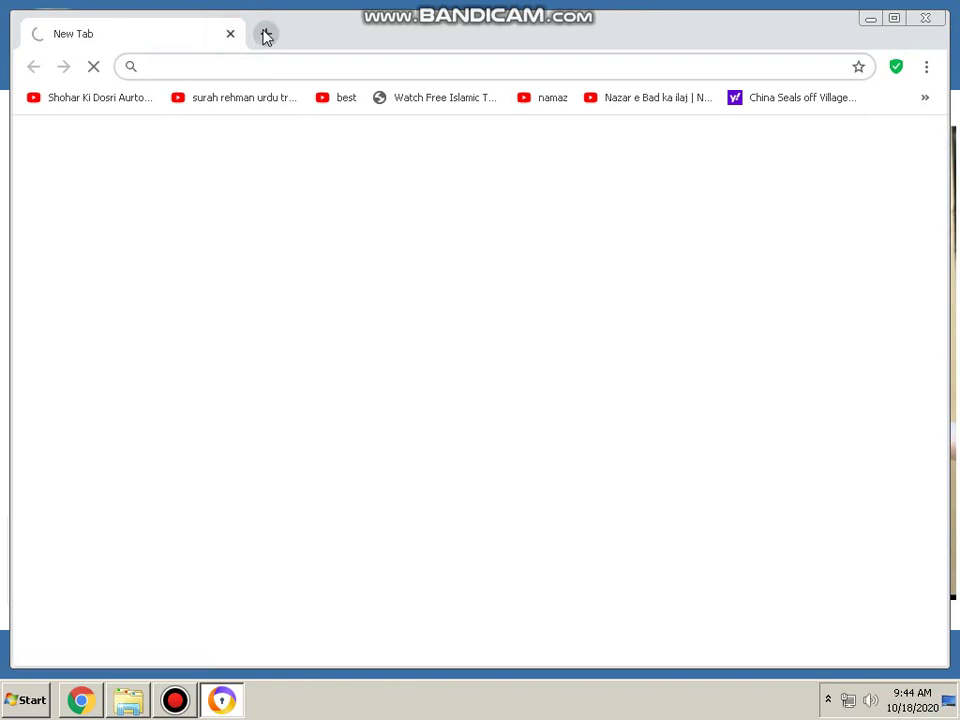
click(264, 34)
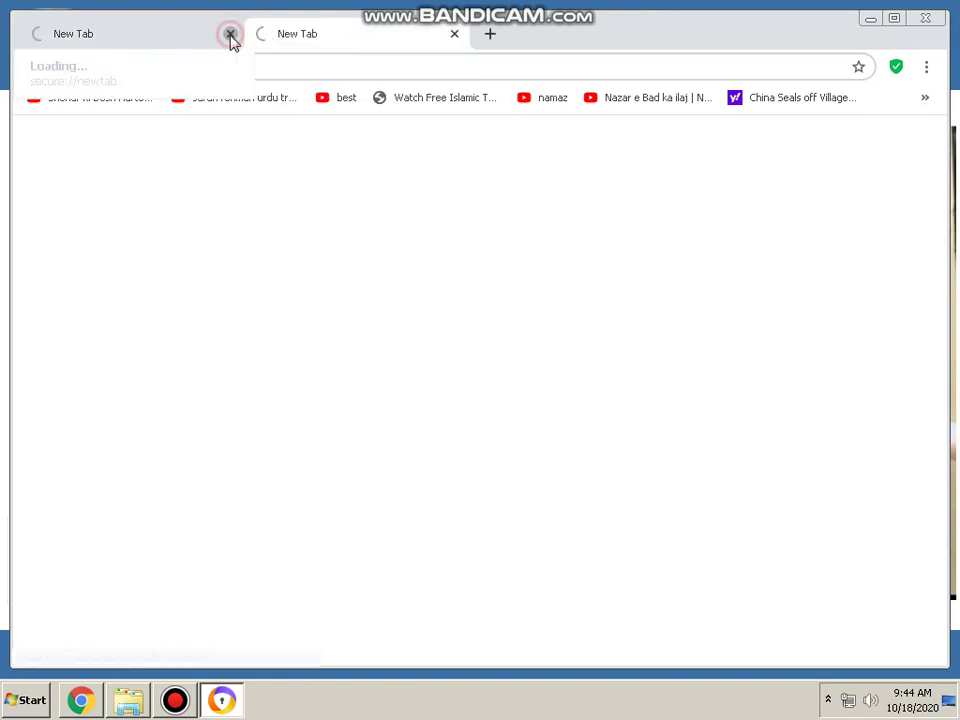
click(230, 35)
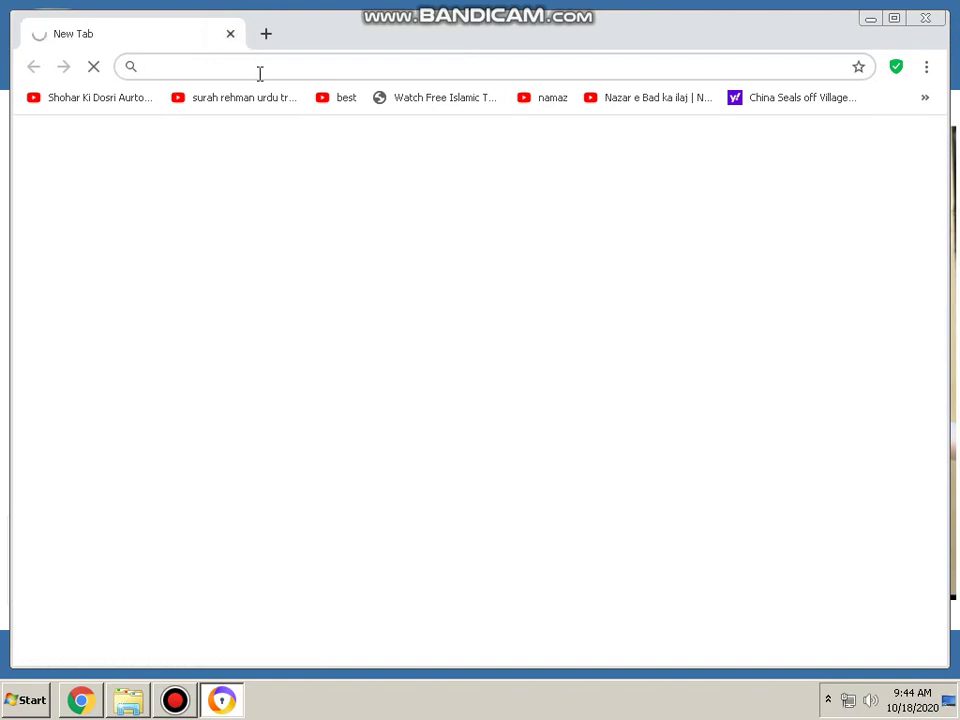
- Load google.com in the current tab
text(google.com)
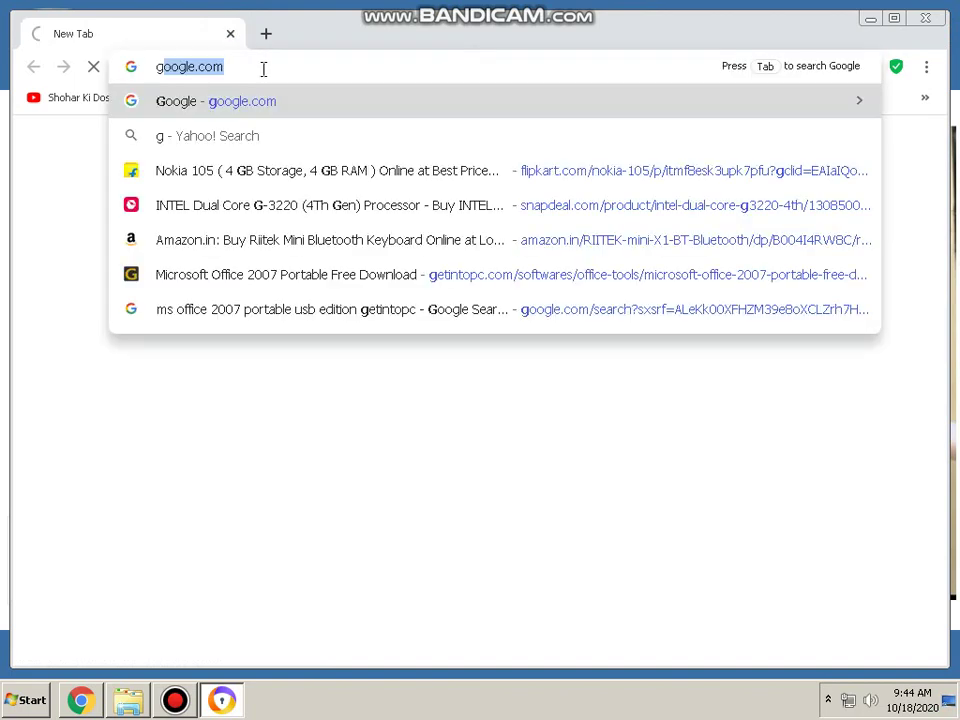
key(Return)
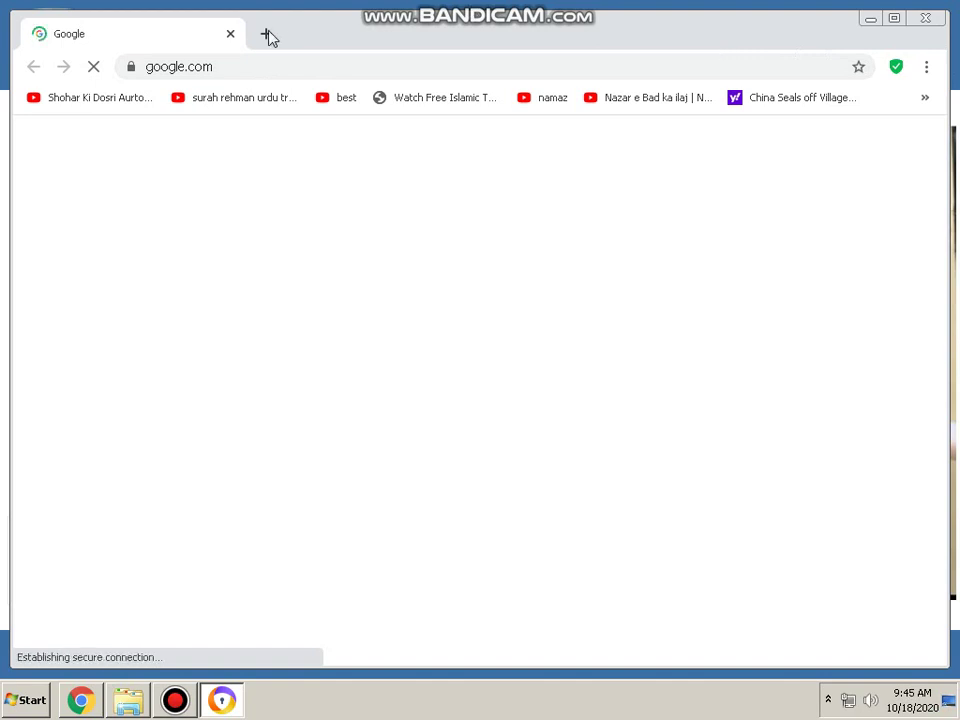
click(927, 70)
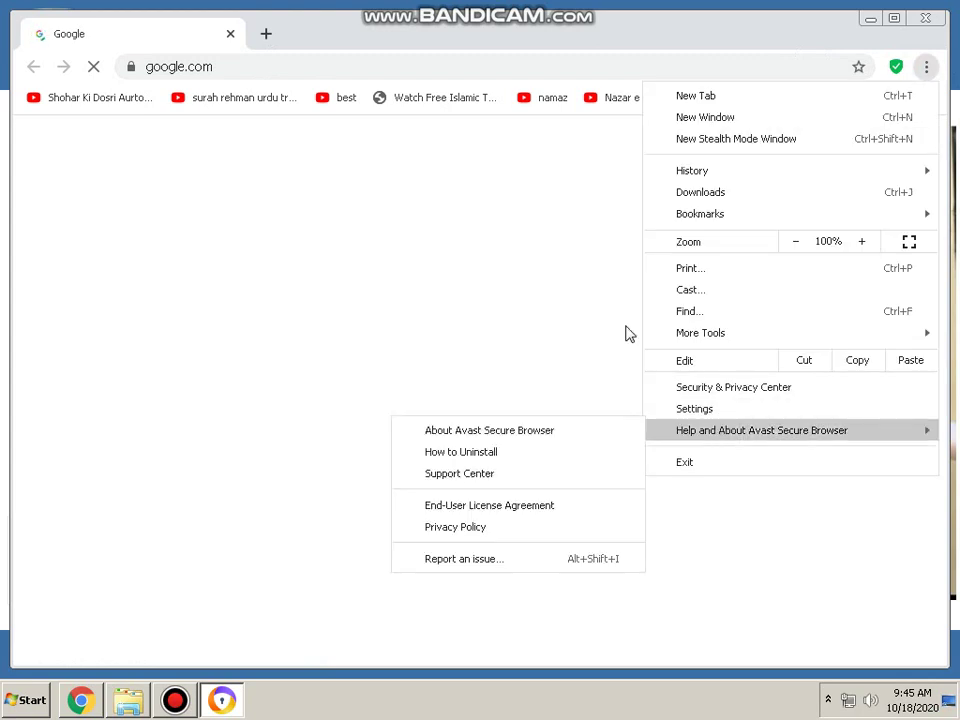
click(603, 300)
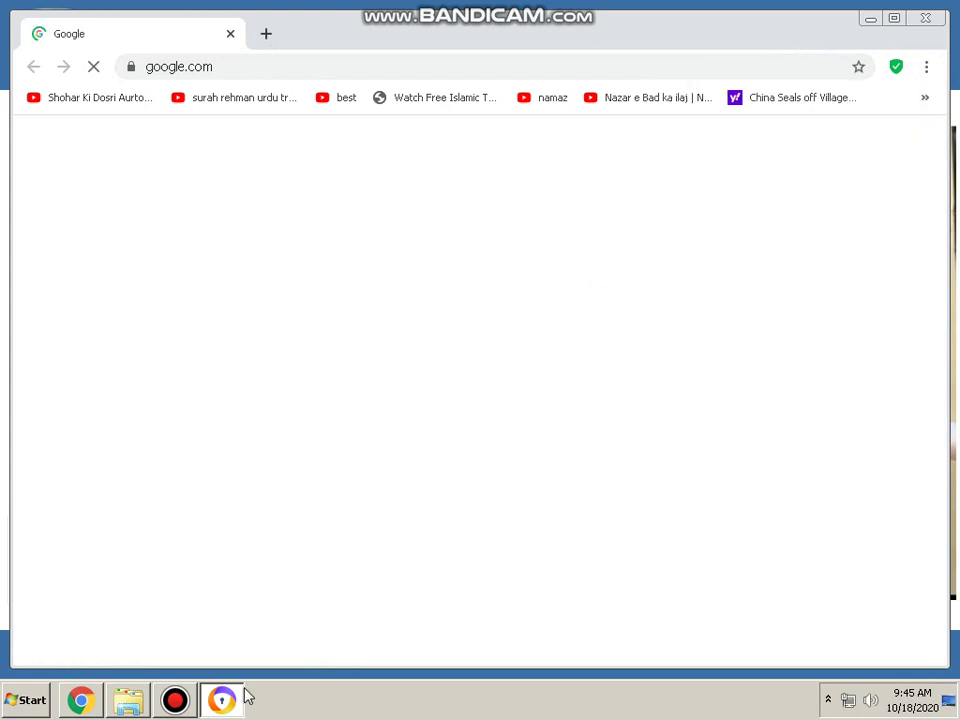
mouse_move(222, 700)
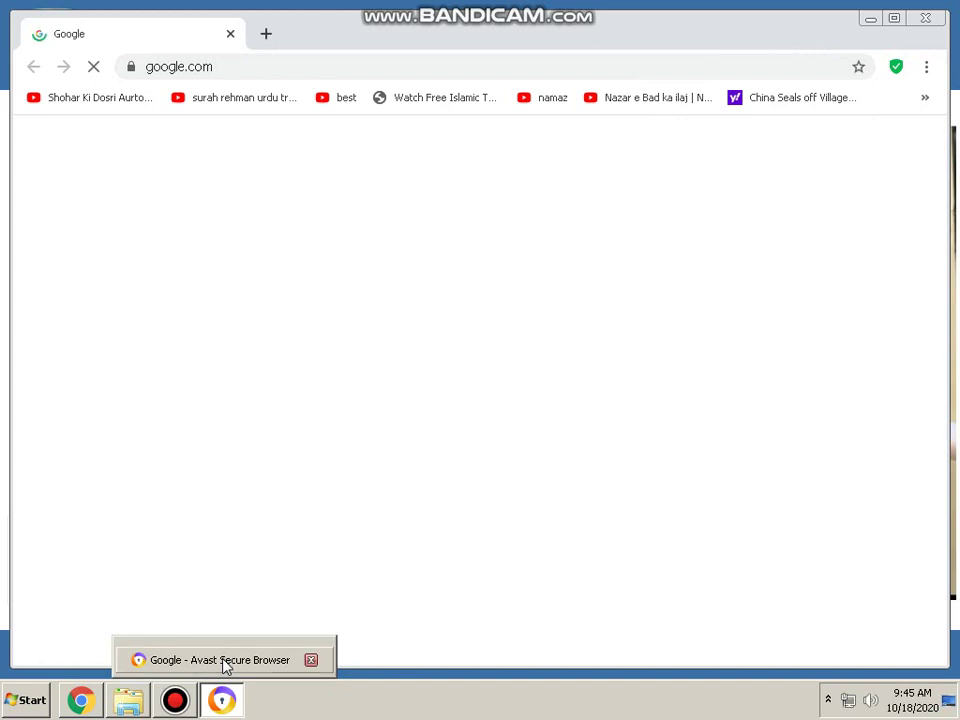
click(224, 664)
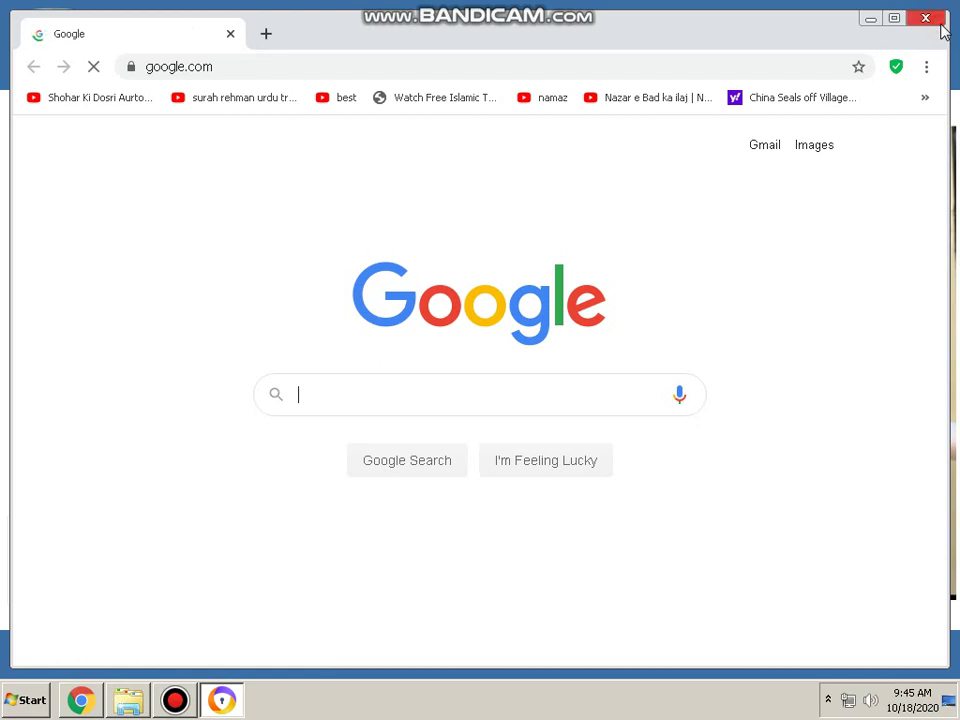
- Close the browser window showing Google and start Avast Secure Browser again
click(930, 20)
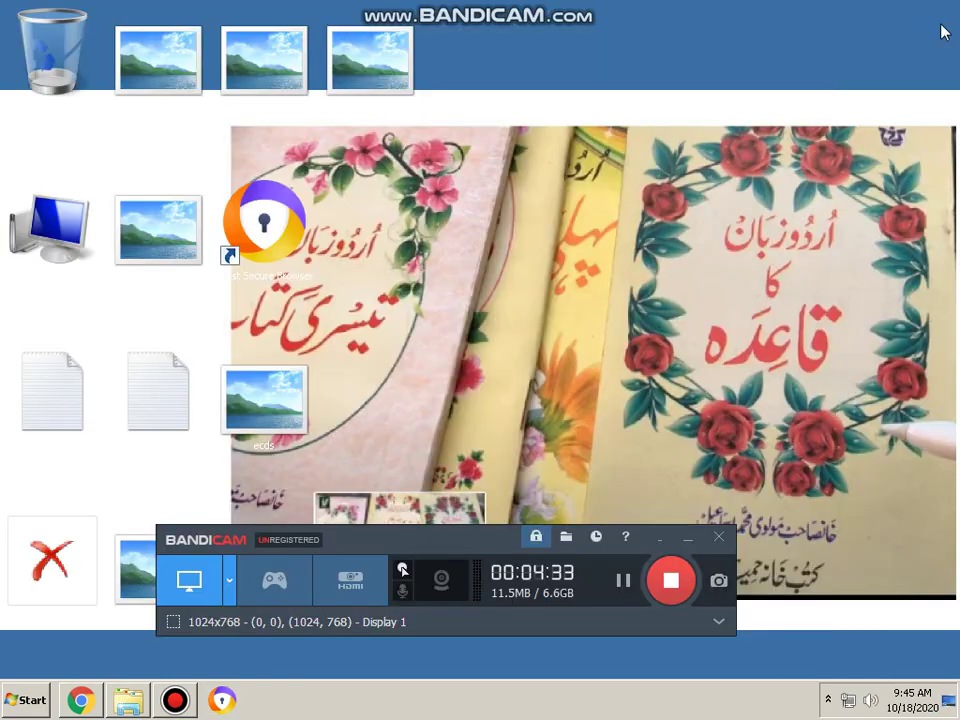
click(214, 704)
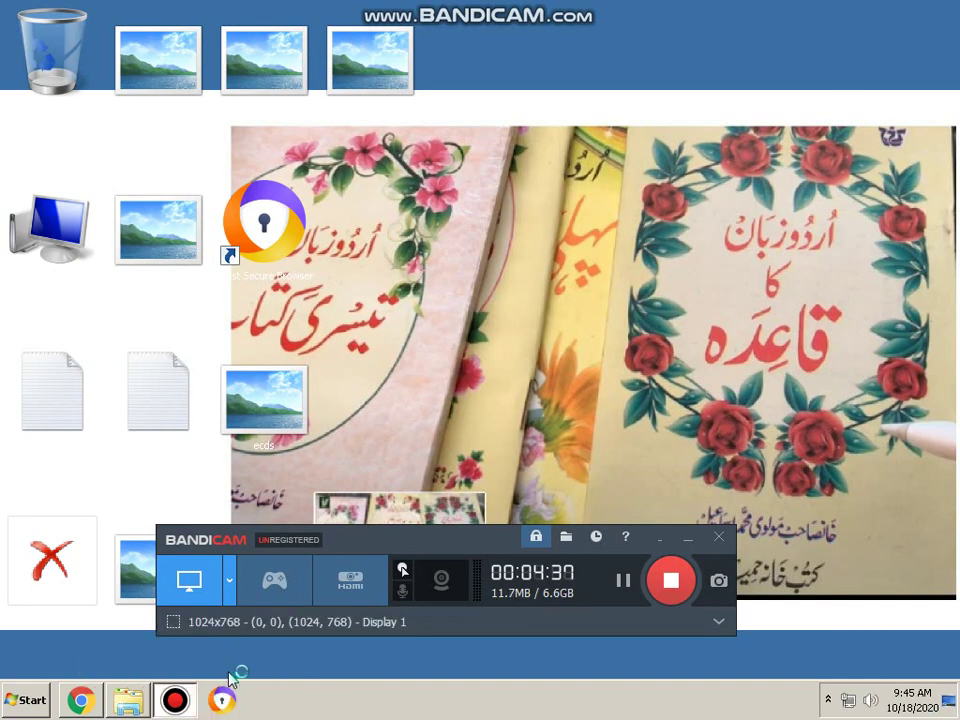